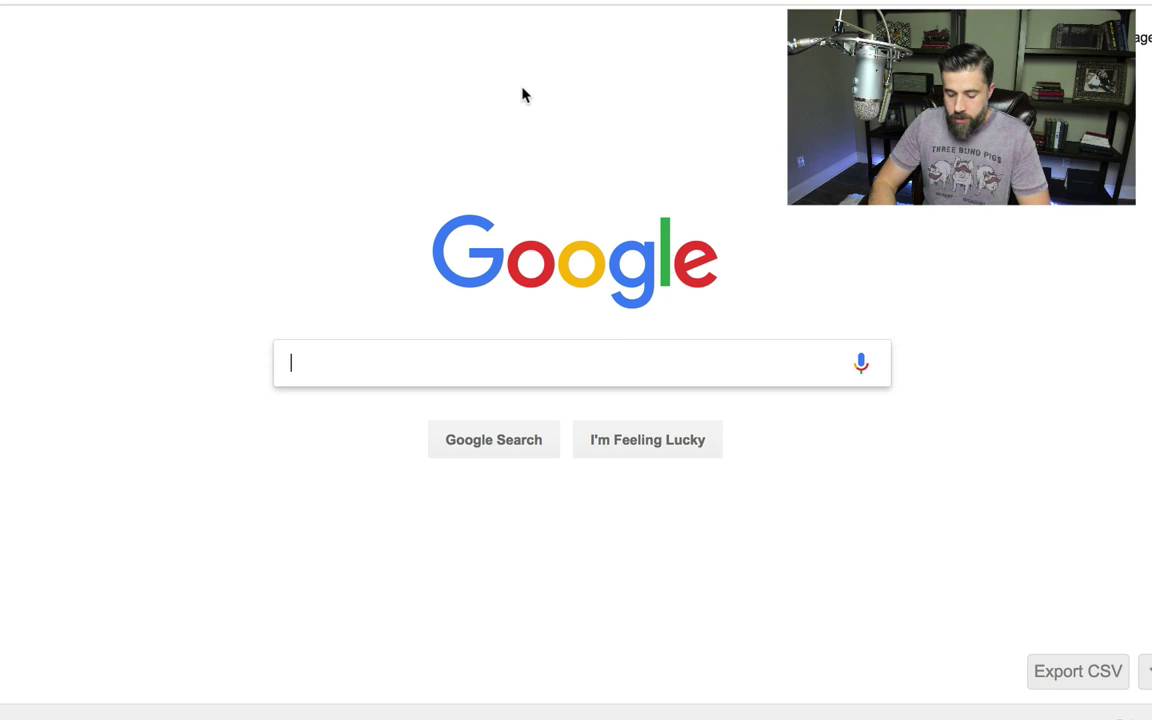
- Search Google for 'ulta coupon', fixing the typo and taking the autocomplete suggestion
type("ulta cp")
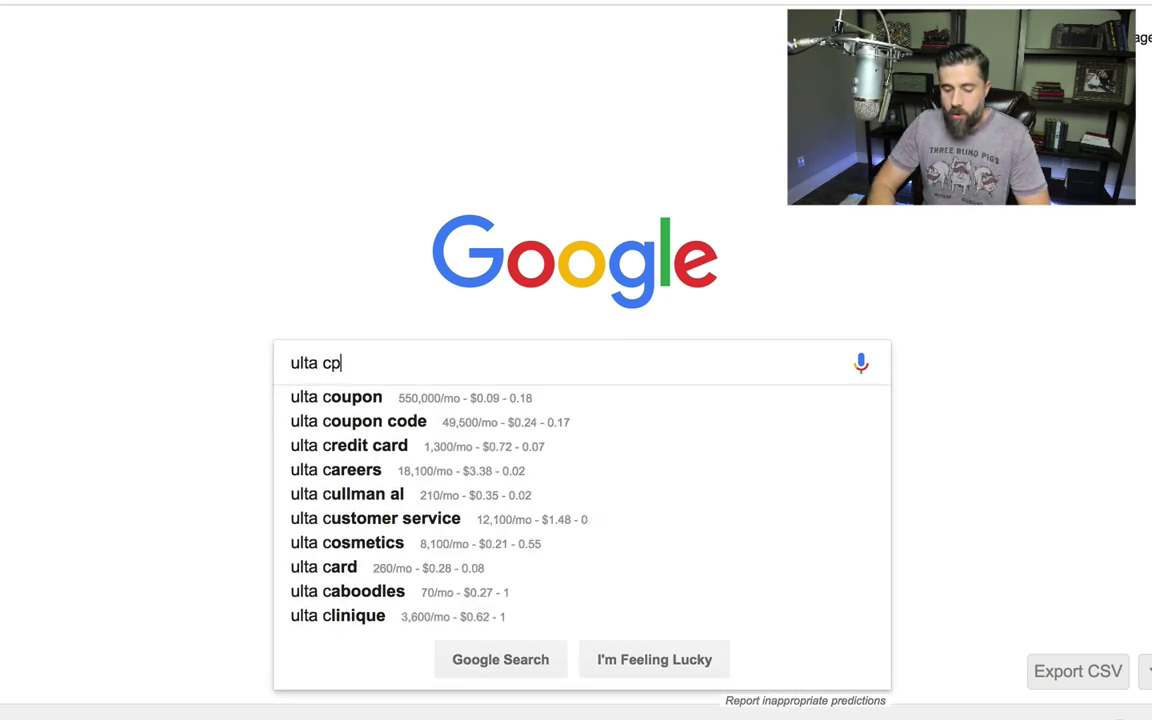
key("BackSpace")
key("Down")
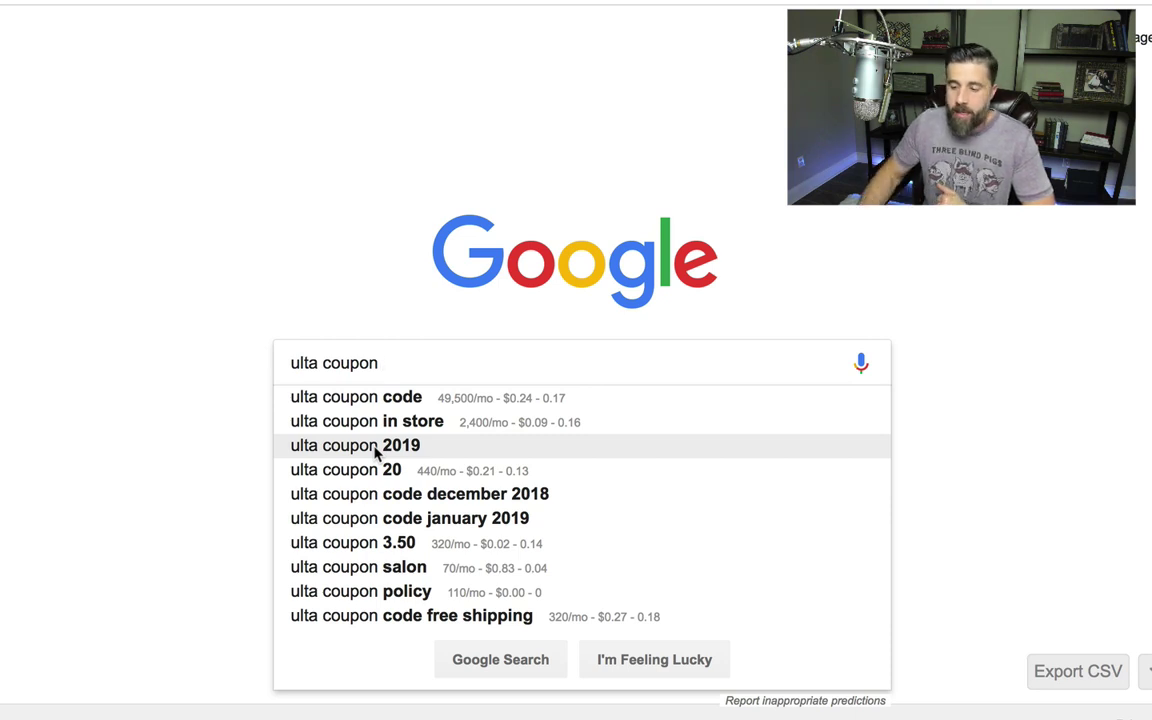
- Return to the Add New Post tab and scroll down to the Yoast SEO box
key("ctrl+Tab")
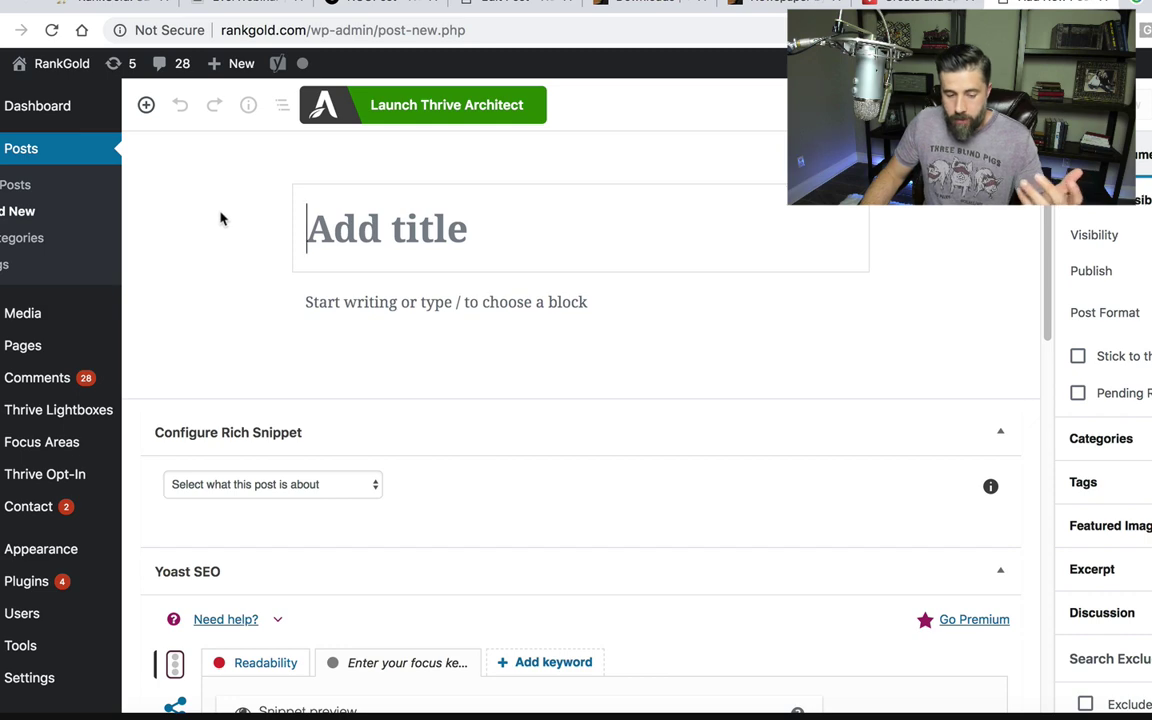
scroll(222, 240, "down", 5)
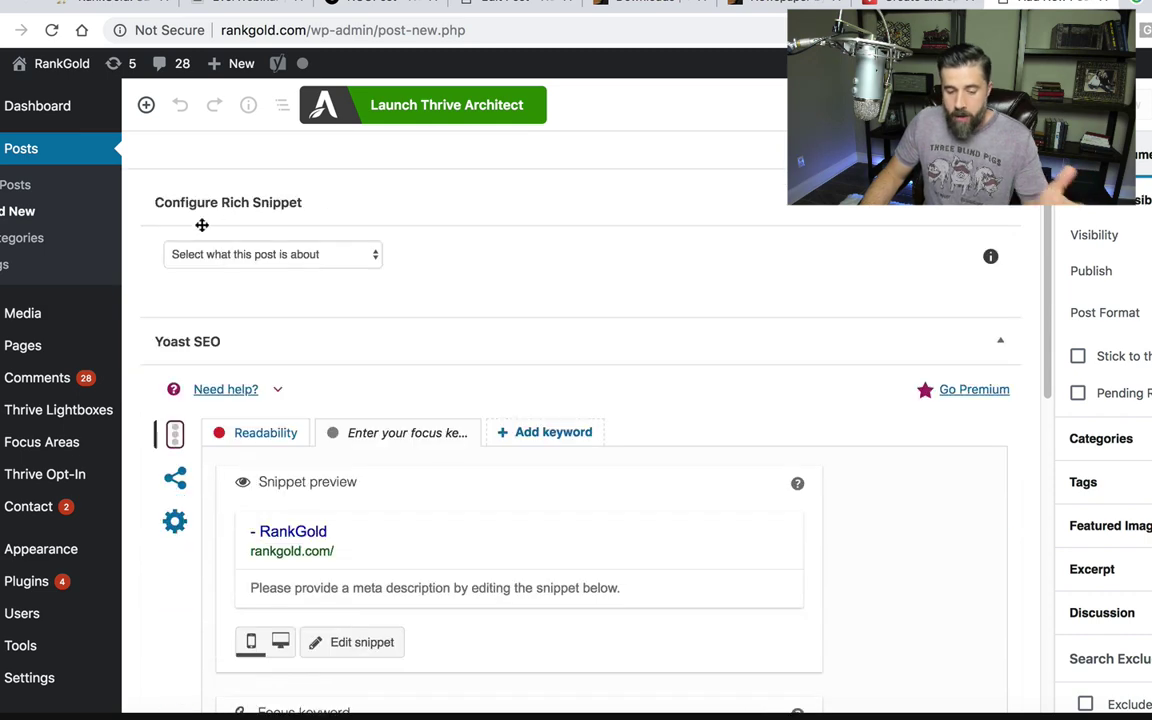
scroll(137, 336, "down", 1)
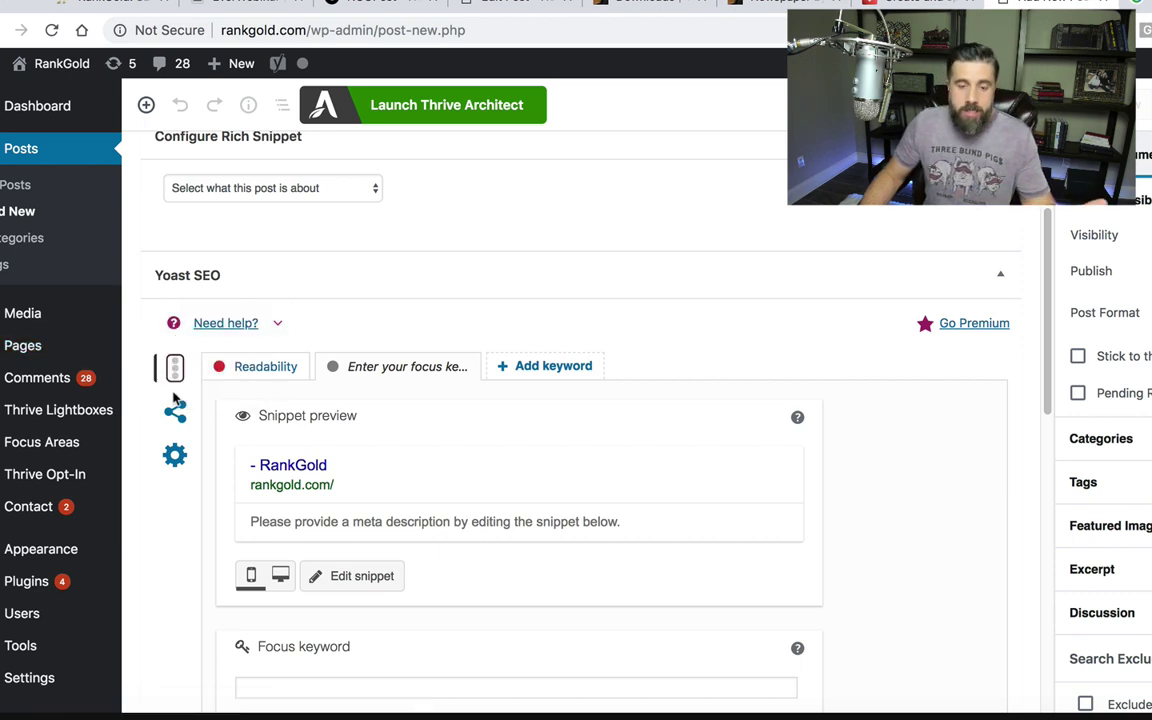
scroll(172, 420, "down", 2)
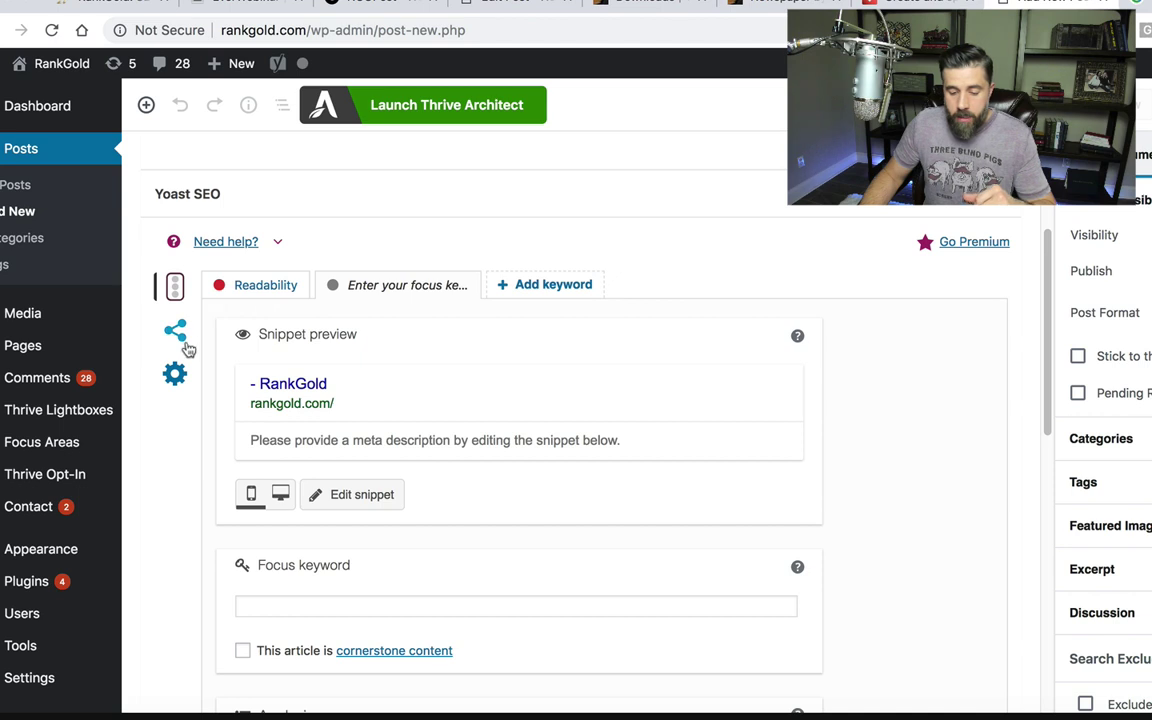
scroll(182, 345, "down", 1)
left_click(318, 336)
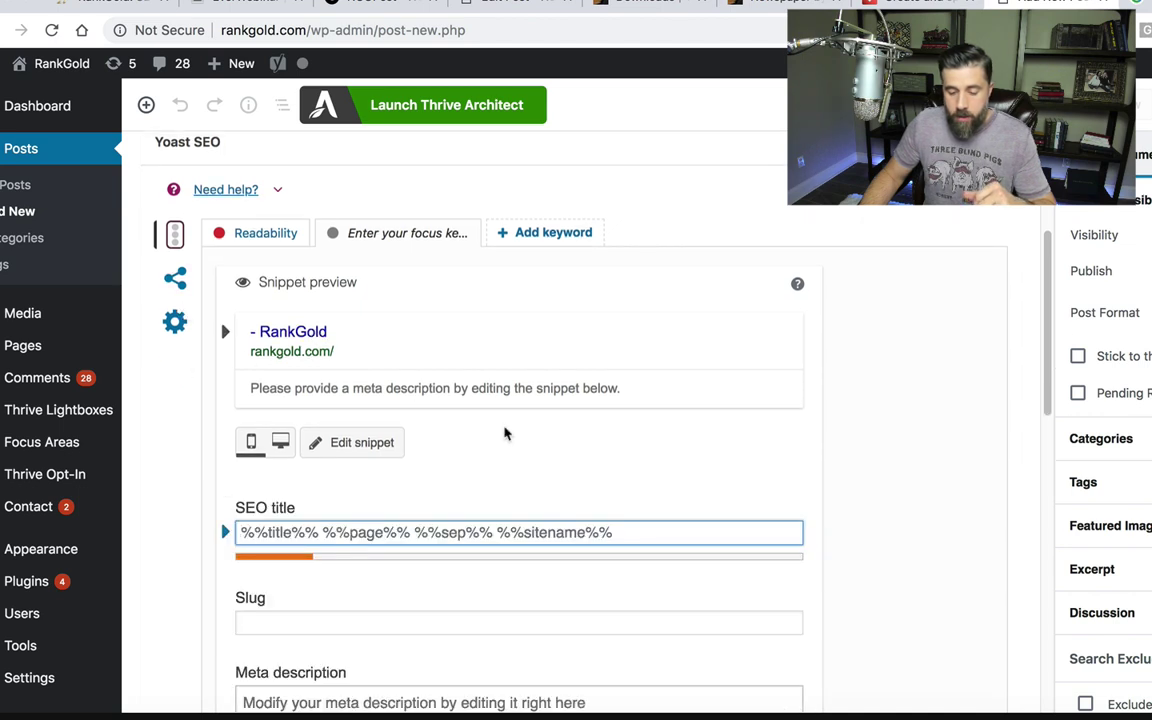
scroll(309, 465, "down", 3)
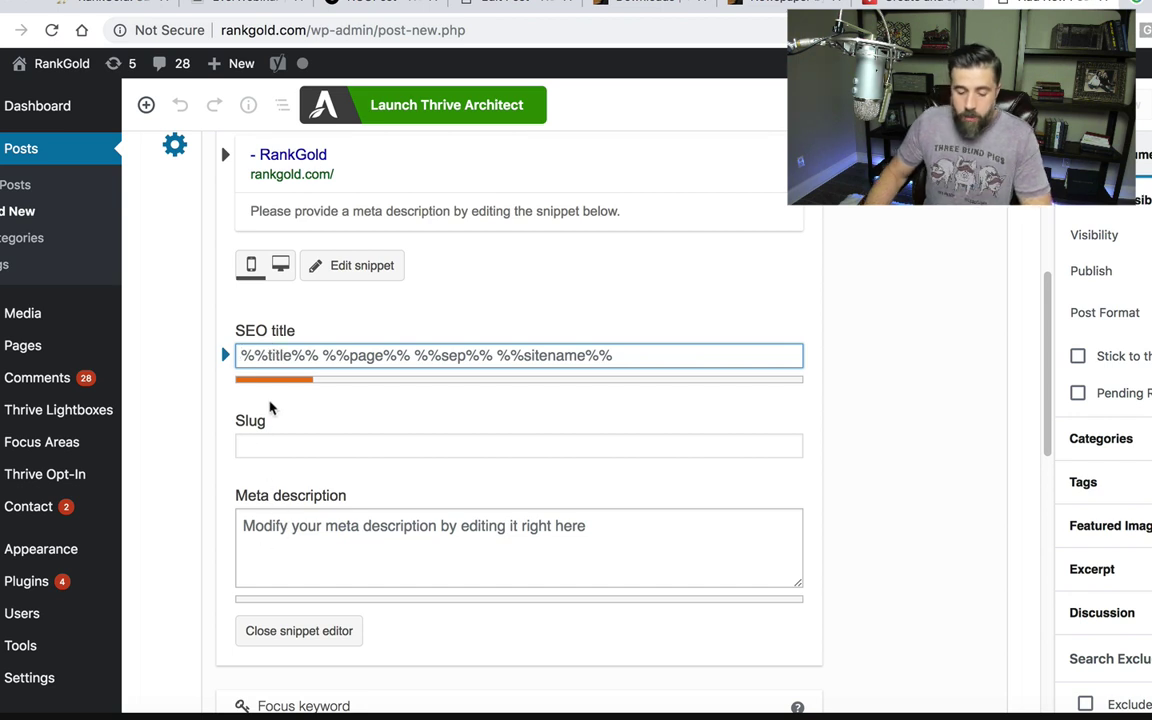
type("%%current")
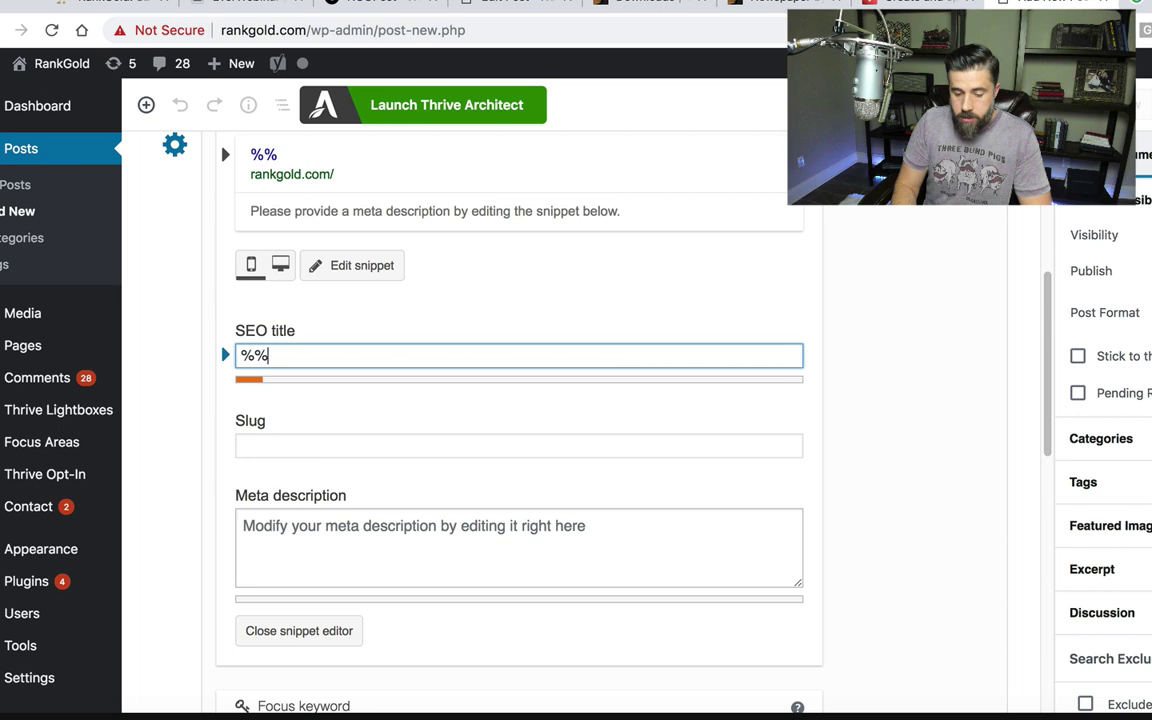
type("y")
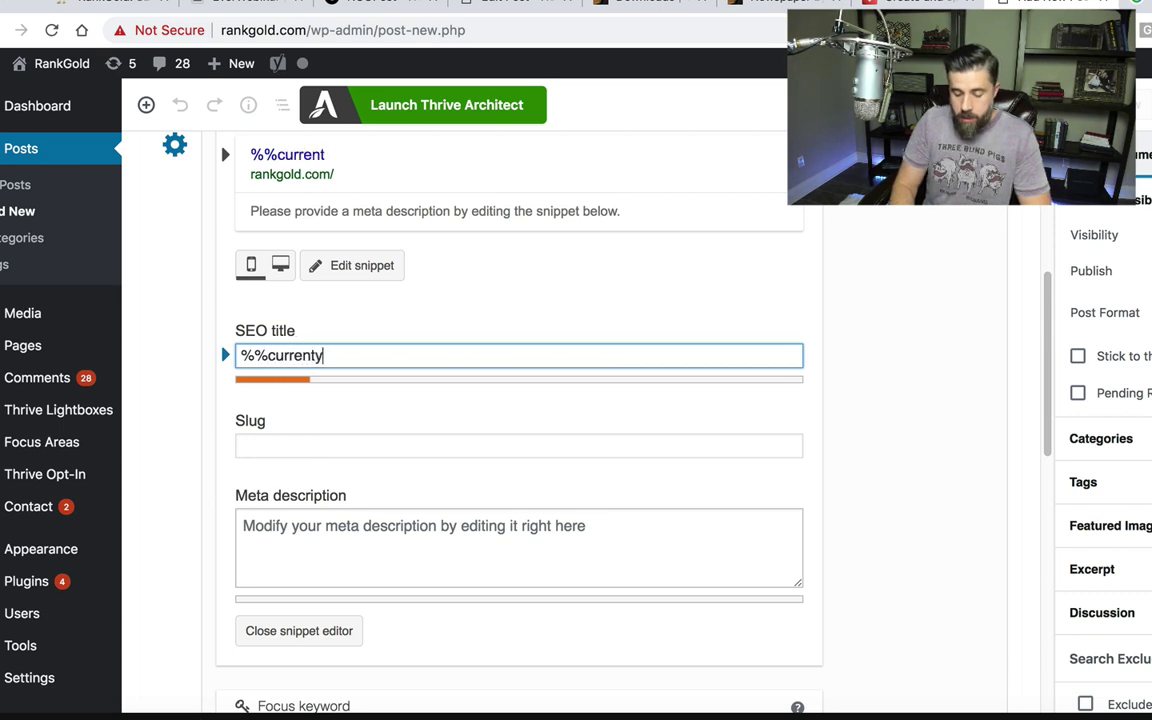
type("ear%% ")
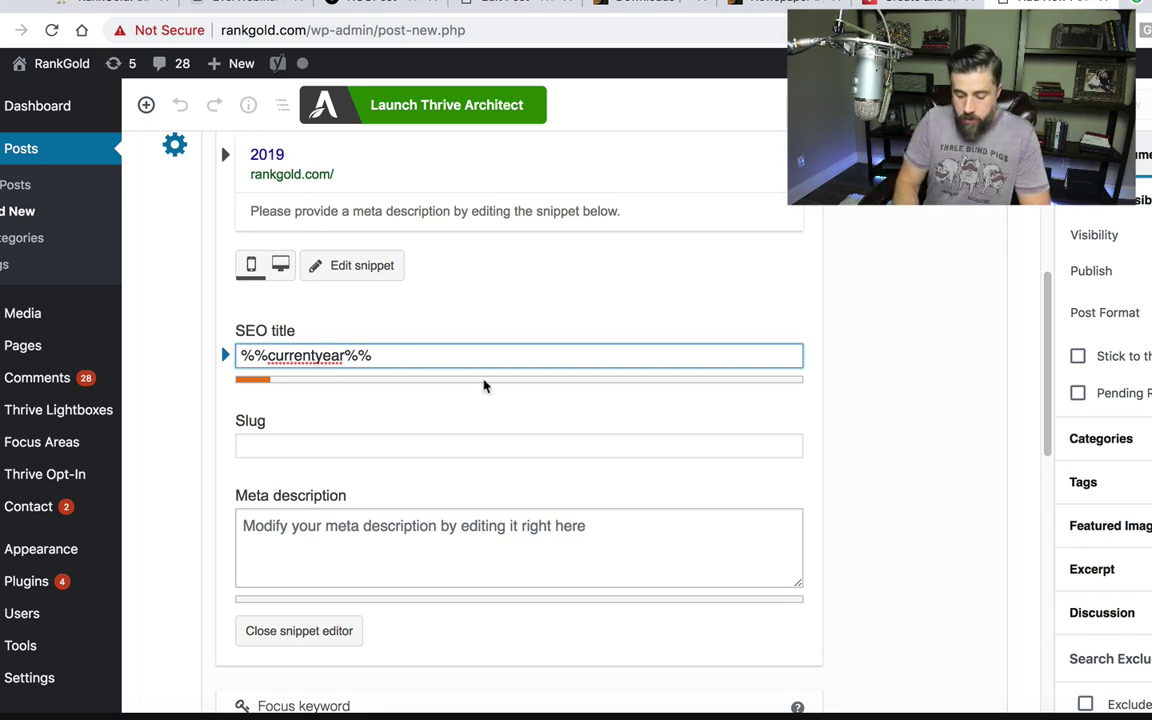
type("%%current")
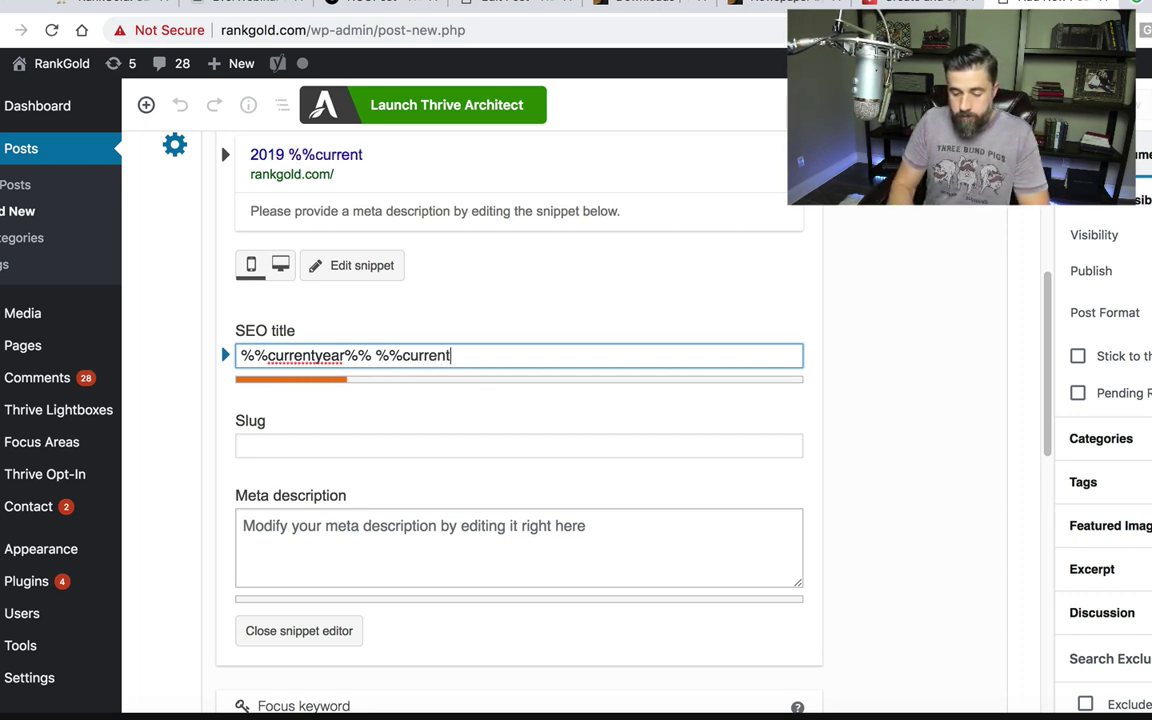
type("month%%")
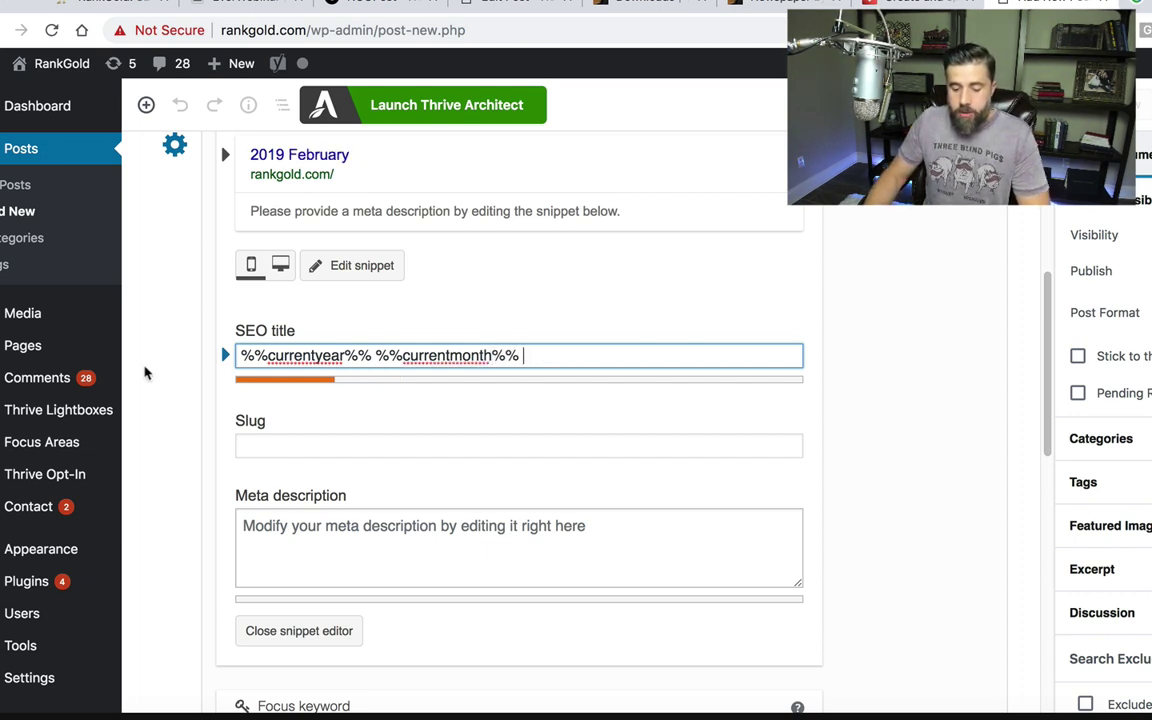
key("super+a")
- Clear the SEO title and enter 'Affiliate Marketing Guide for %%currentyear%%'
key("BackSpace")
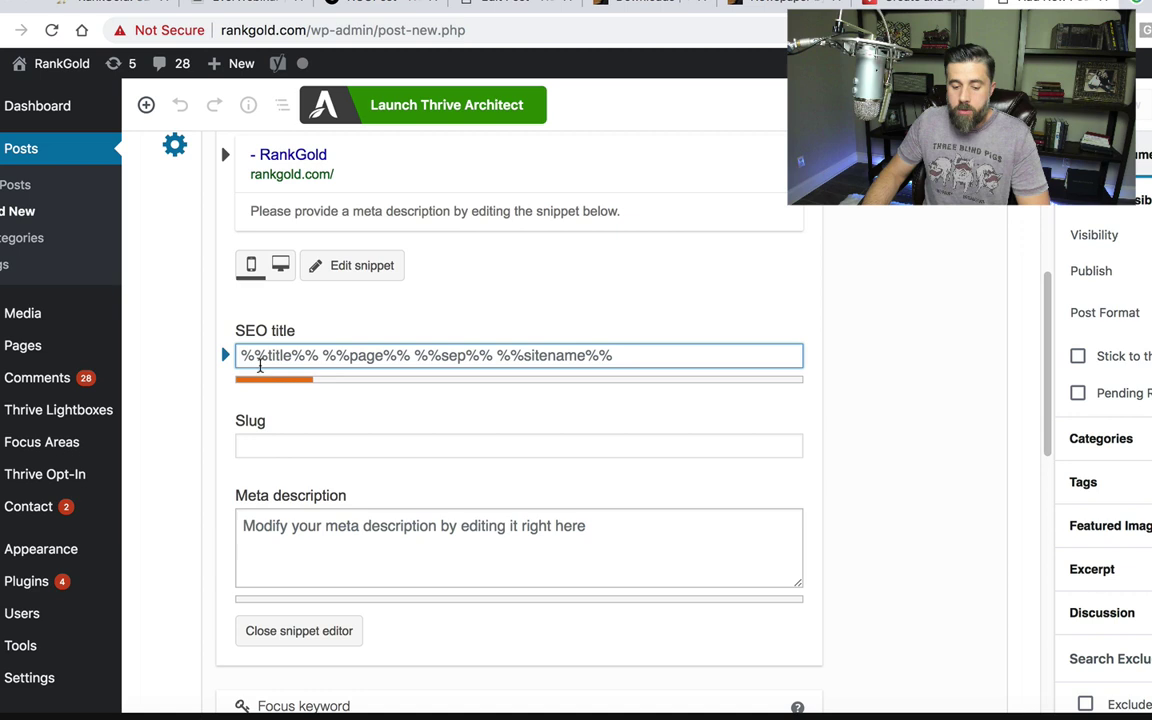
left_click(228, 362)
left_click(239, 355)
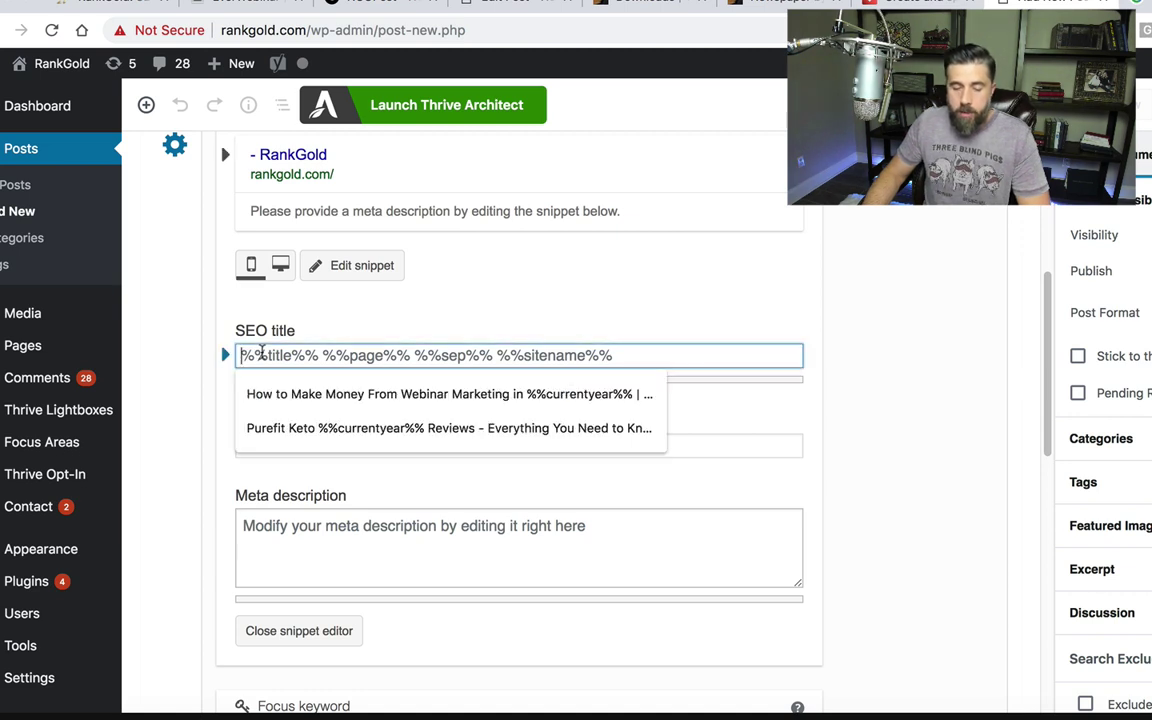
left_click(365, 327)
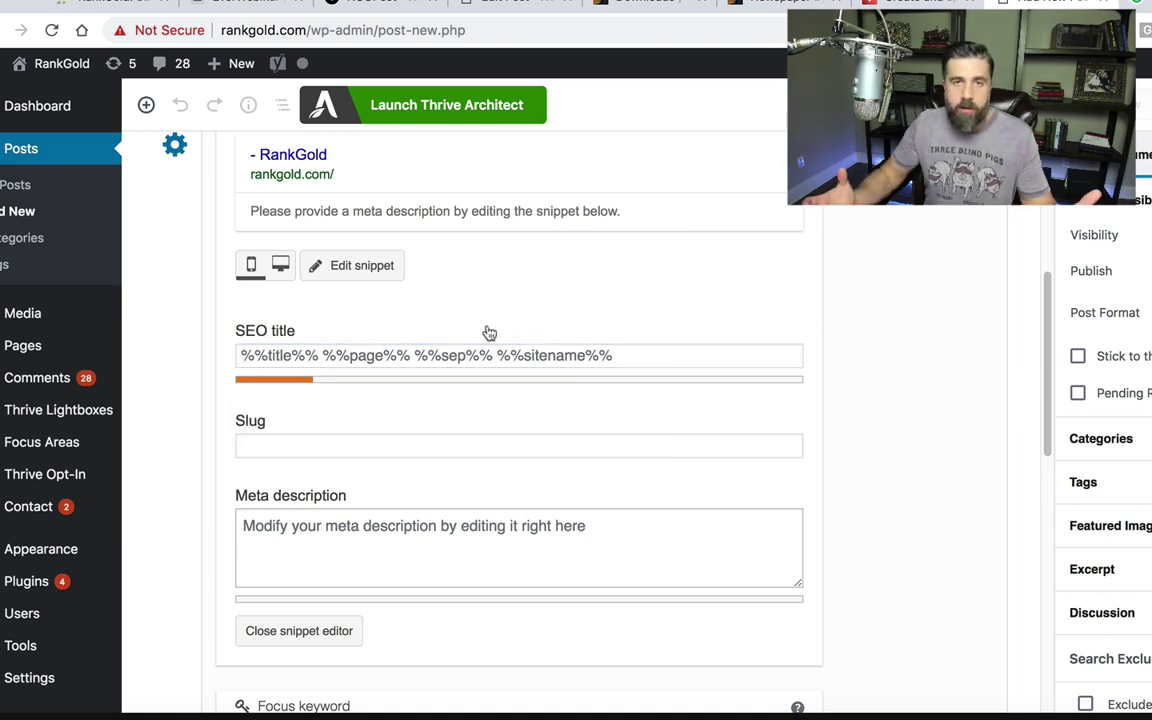
left_click(418, 354)
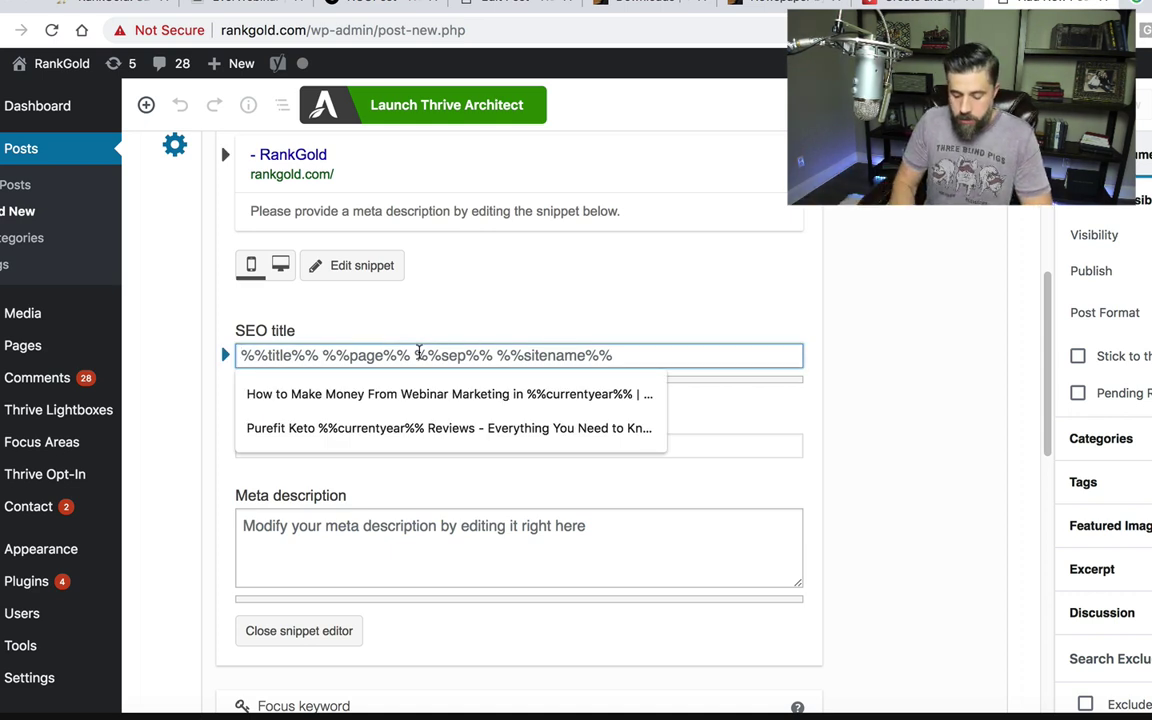
type("Affiliate Market")
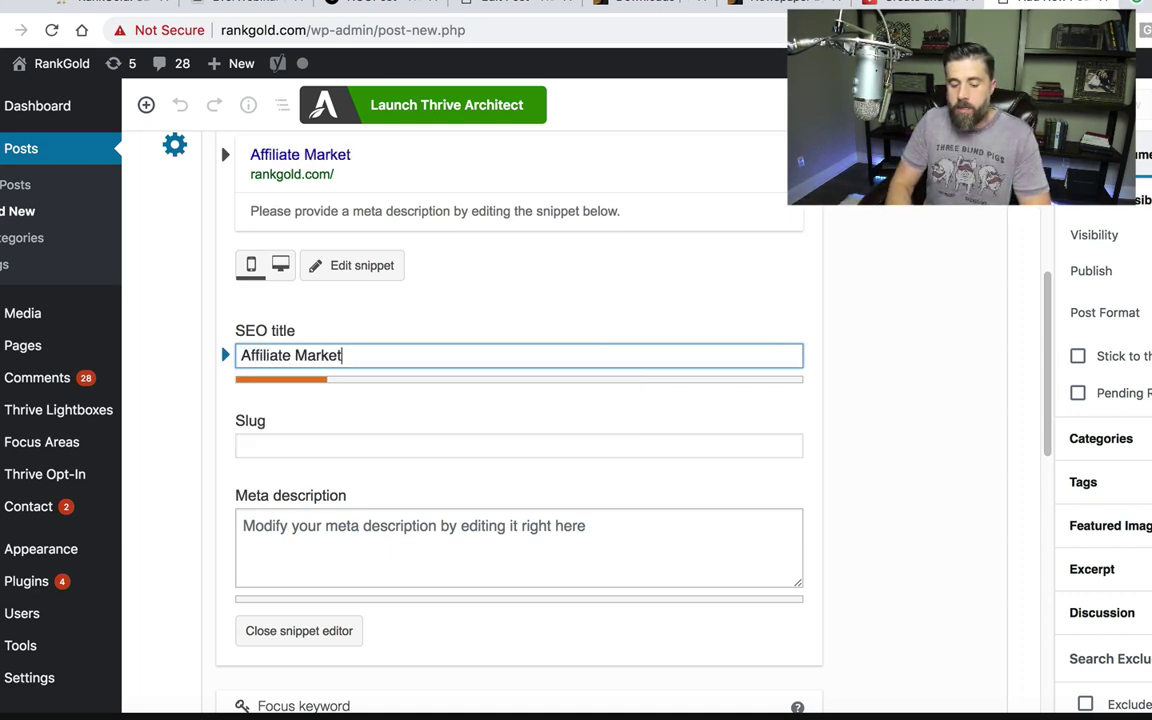
type("ing Guide for")
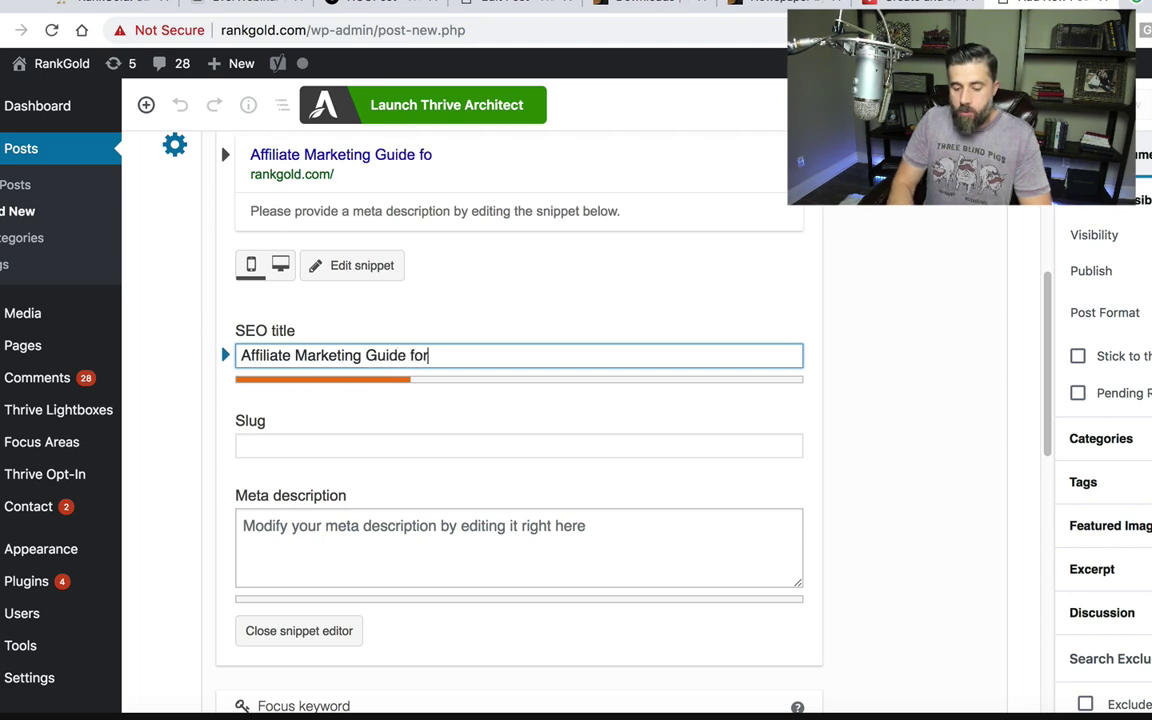
type(" %%curre")
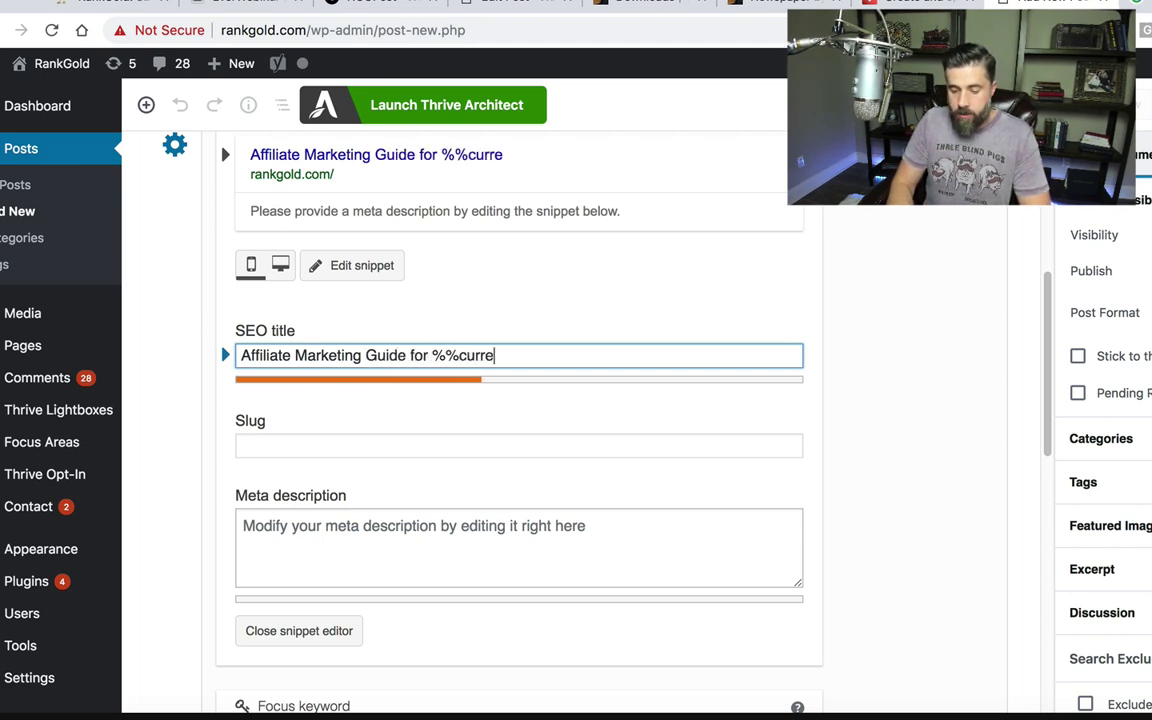
type("ntyear")
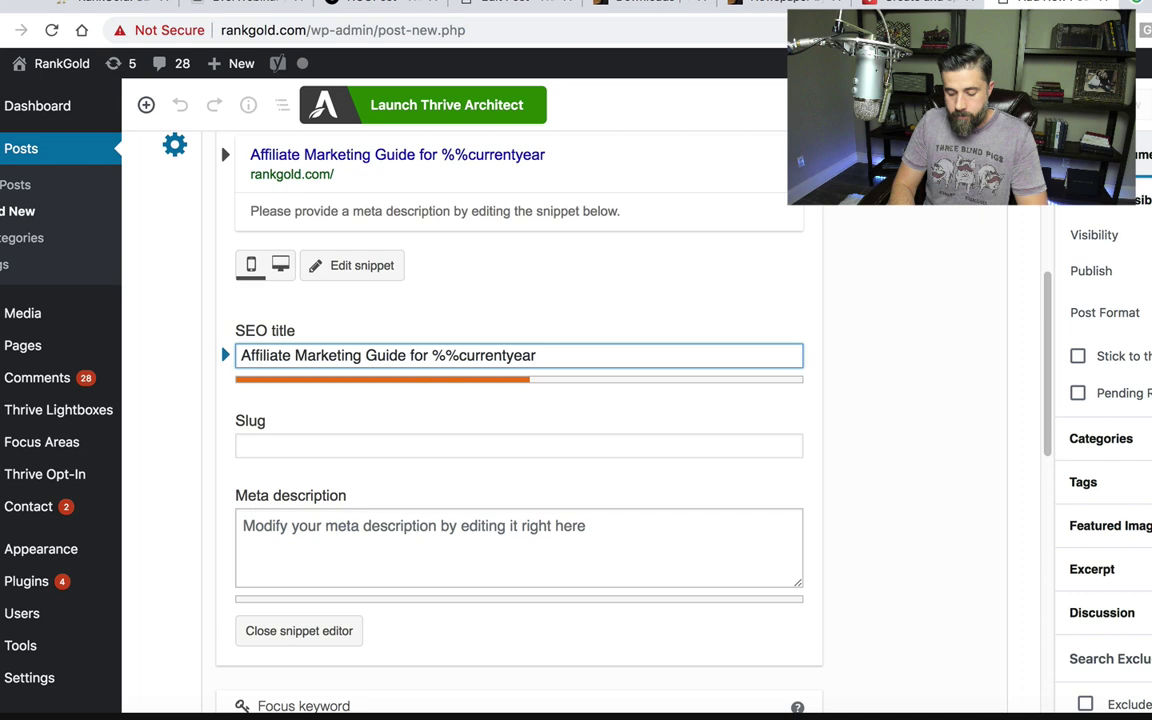
type("%%")
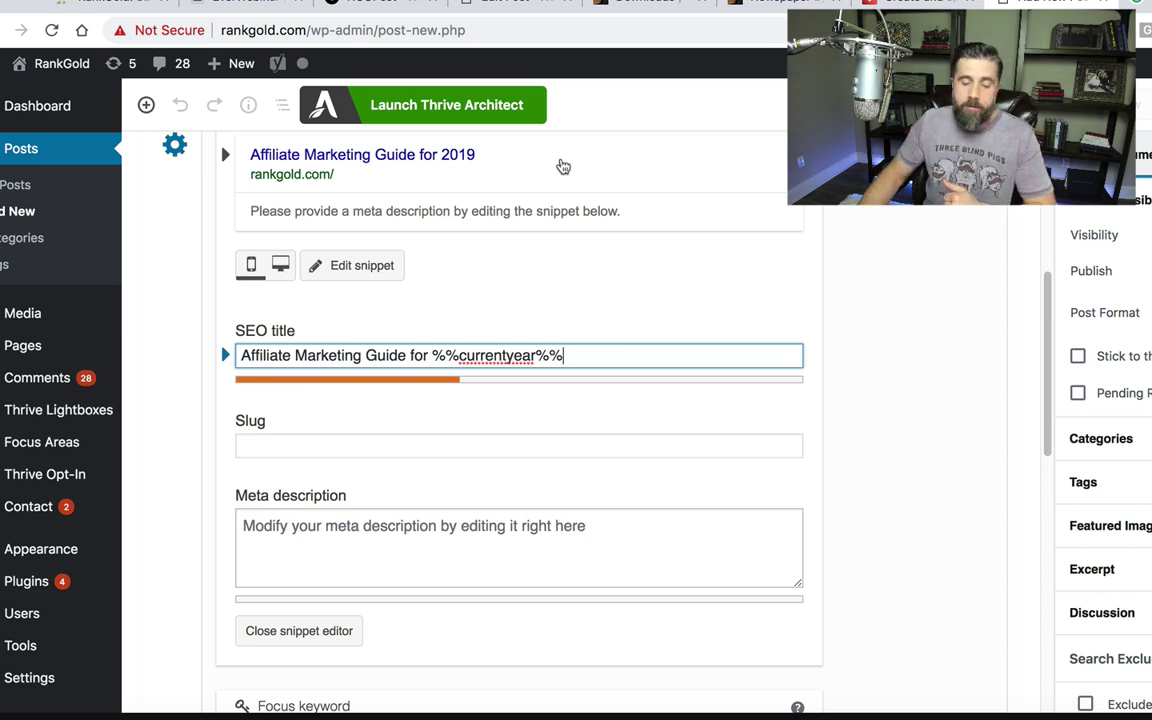
- Enter the meta description 'Wondering if affiliate marketing works in %%currentyear%%', then select it
left_click(371, 540)
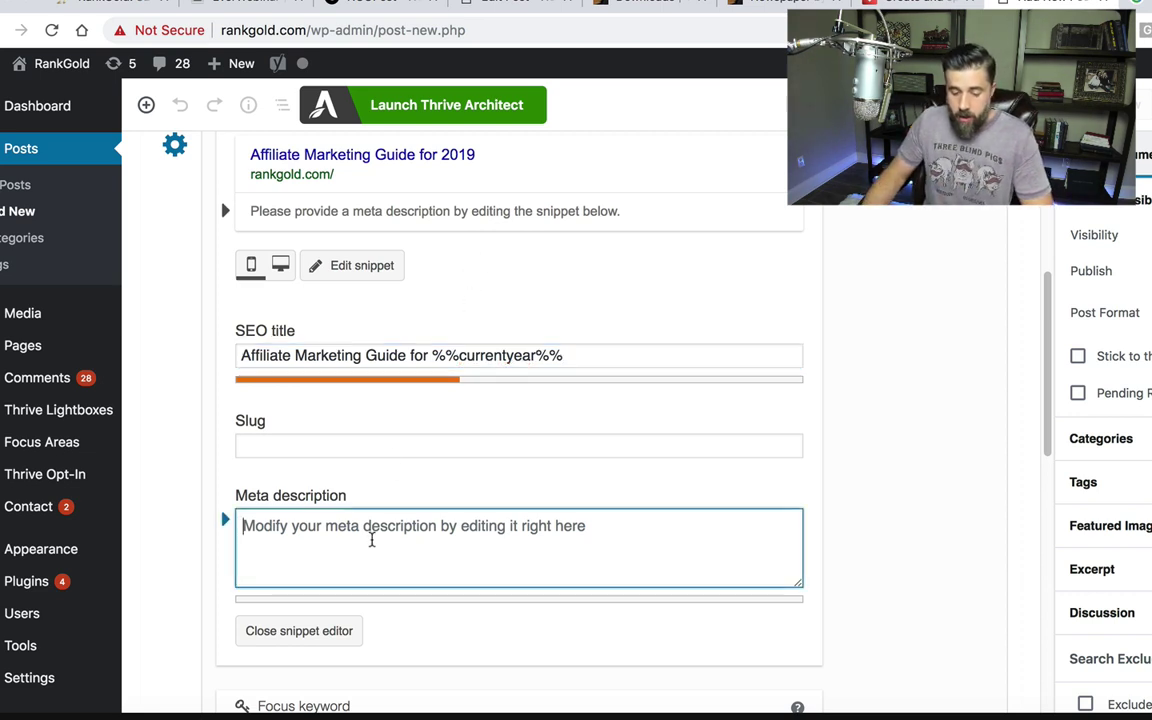
type("Wondering")
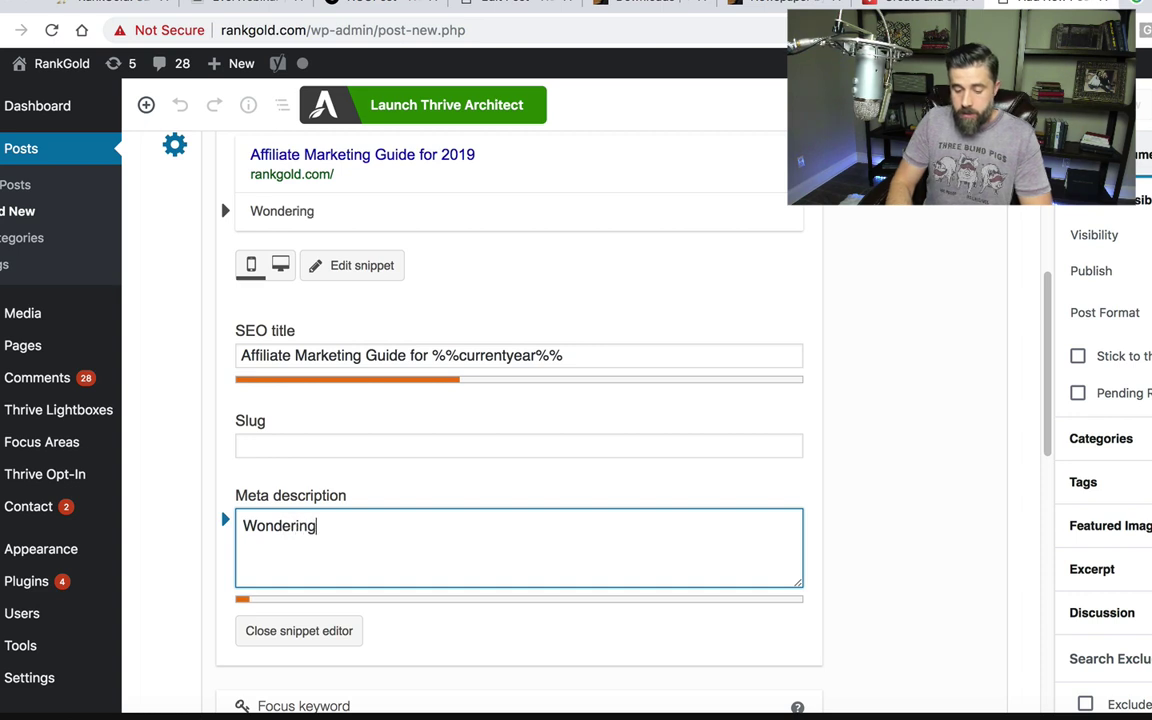
type(" if af")
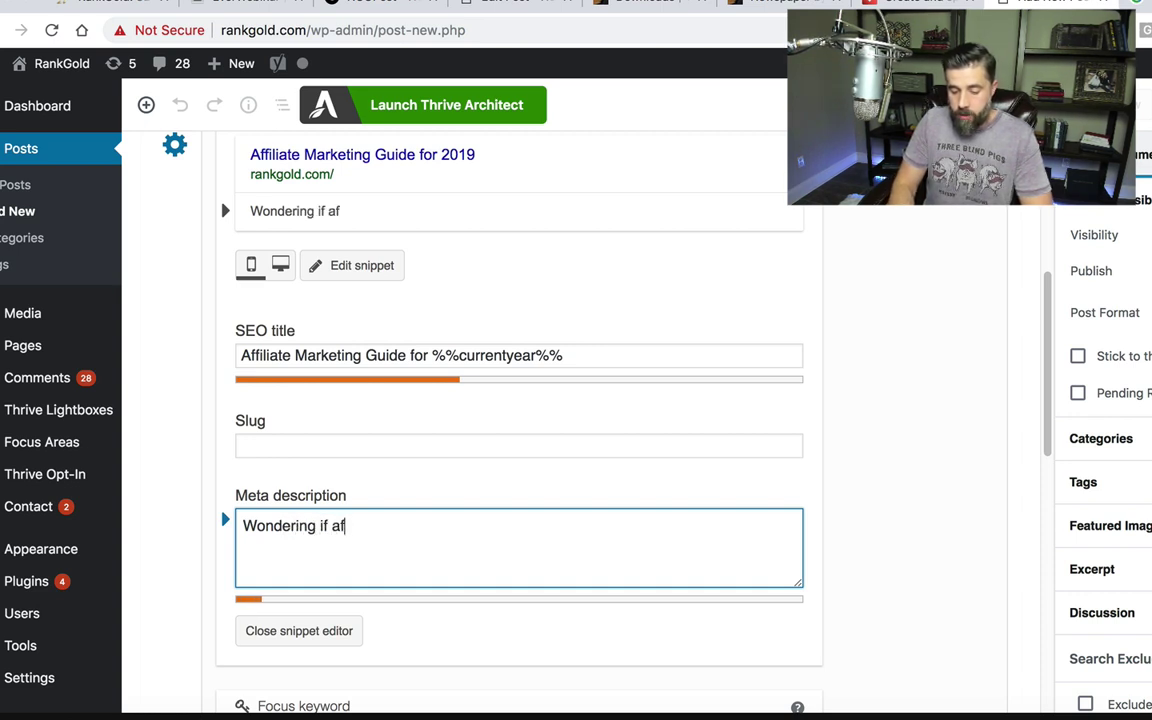
type("filiate marketing ")
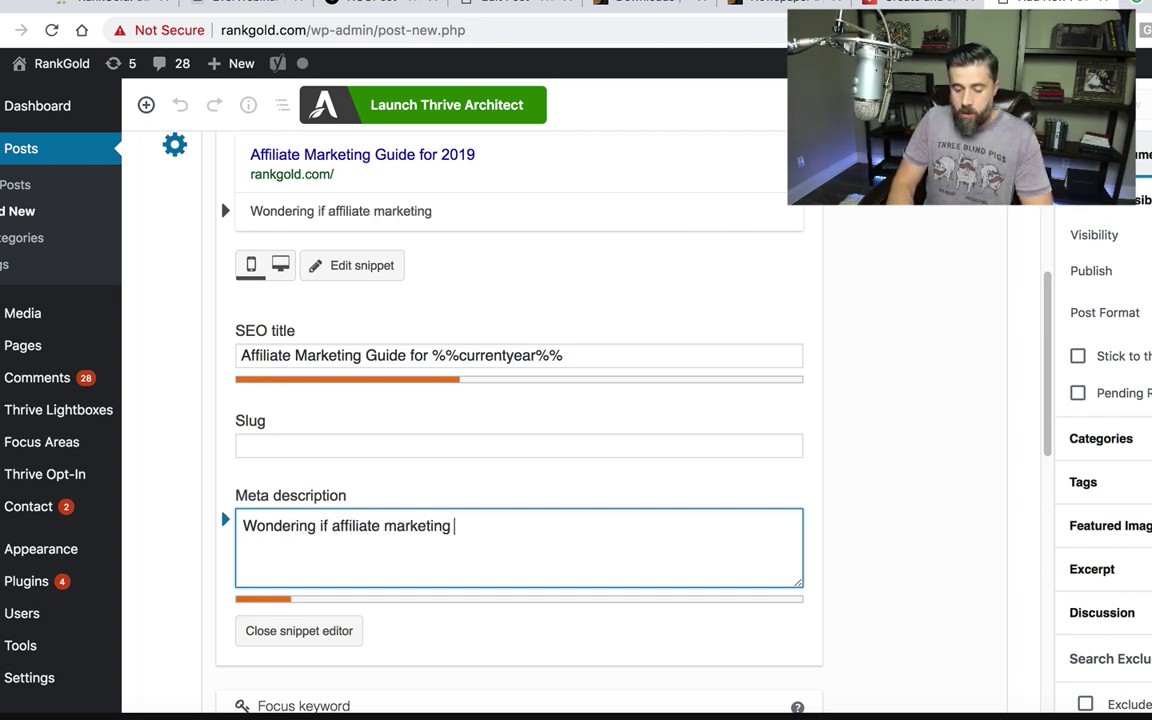
type("works in")
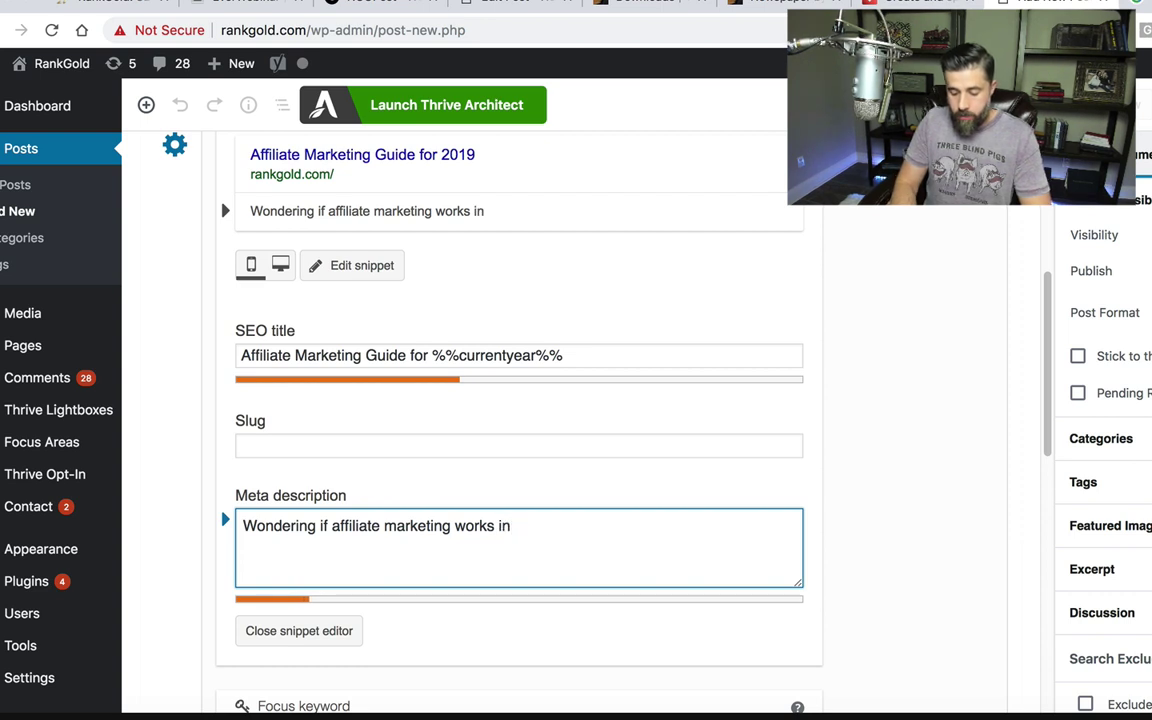
type(" %%curre")
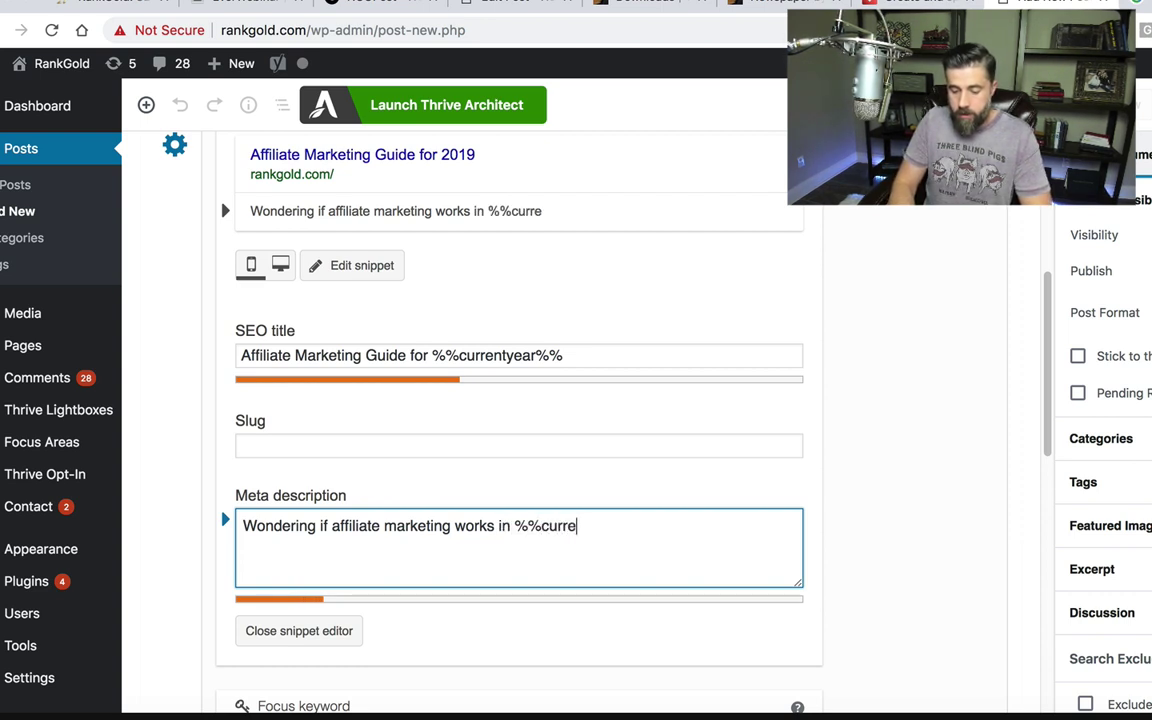
key("BackSpace")
type("entye")
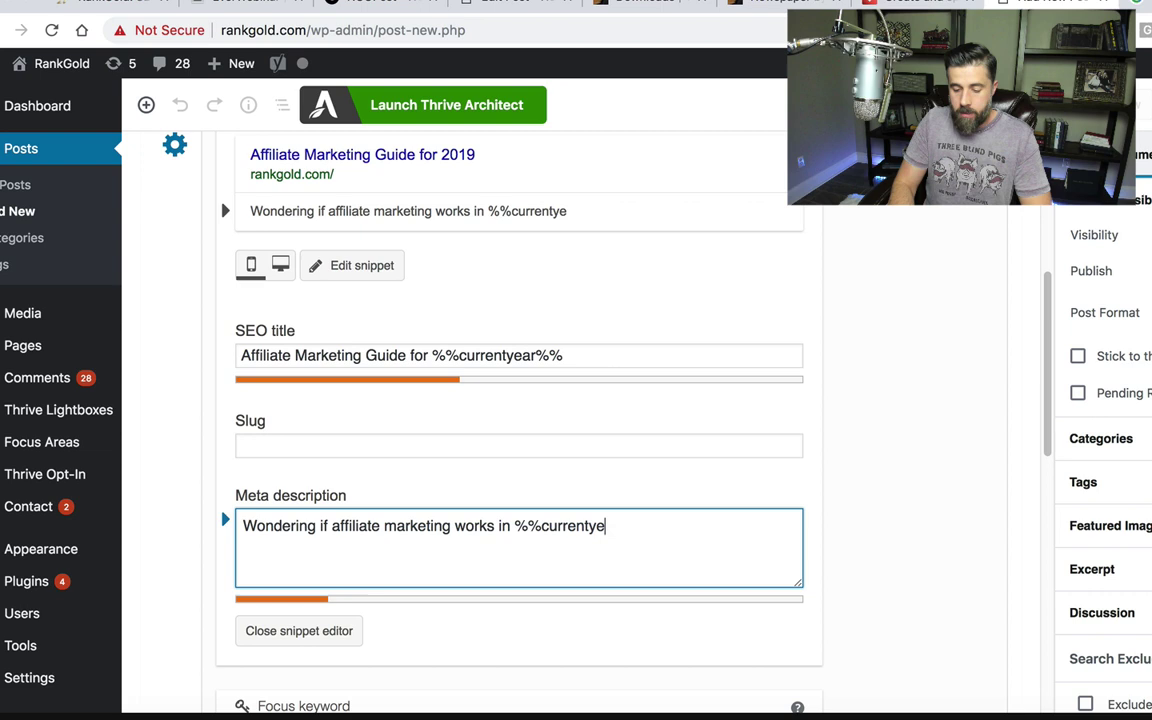
type("ar%%")
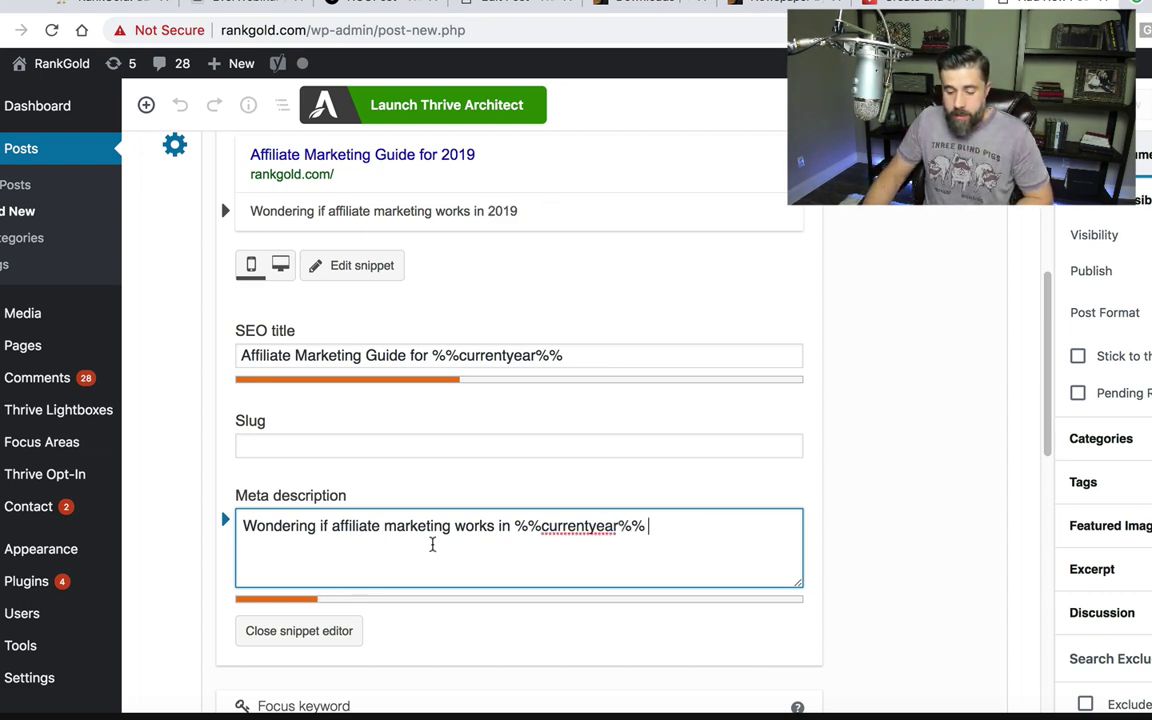
left_click_drag(694, 547, 205, 455)
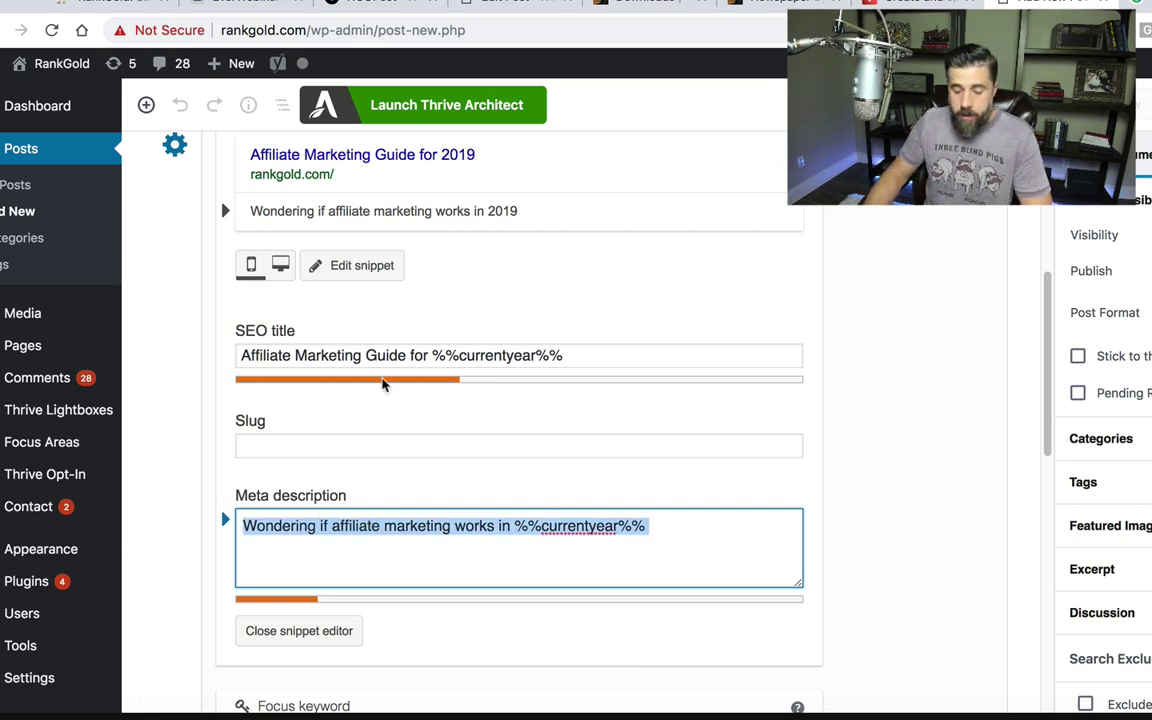
- Replace the SEO title with 'Ulta Coupon Code for %%currentmonth%% %%currentyear%%'
triple_click(381, 353)
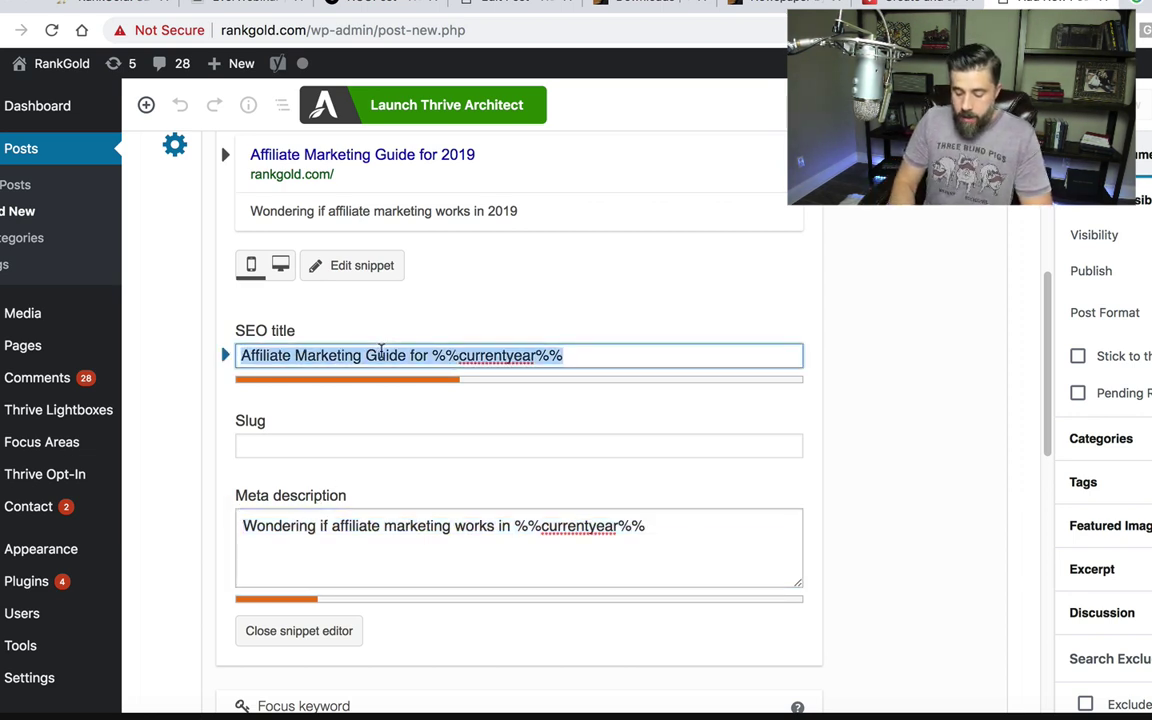
type("Ulta Coupo")
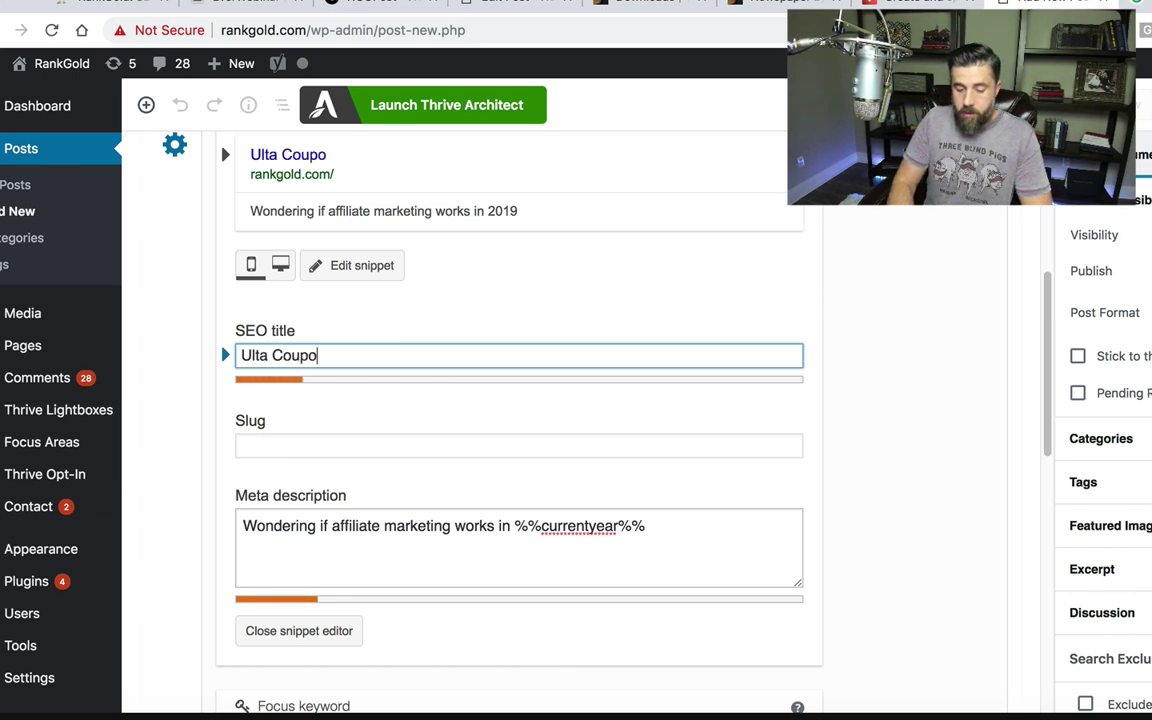
type("n Code for")
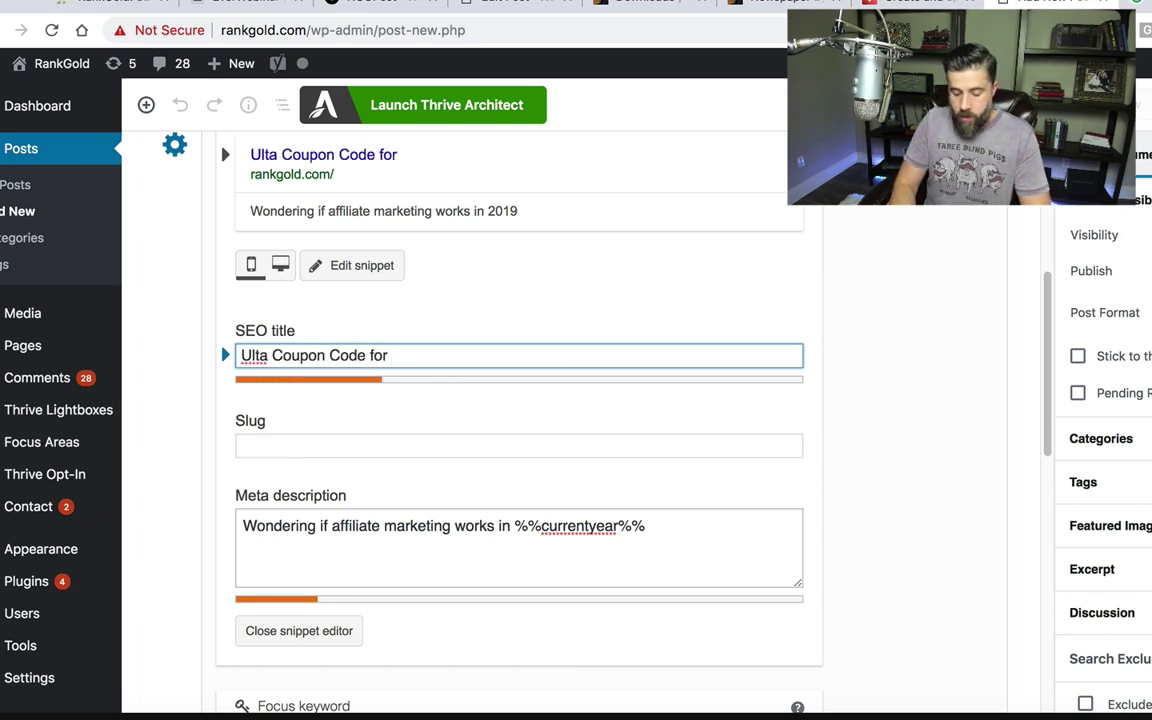
type(" %%currentm")
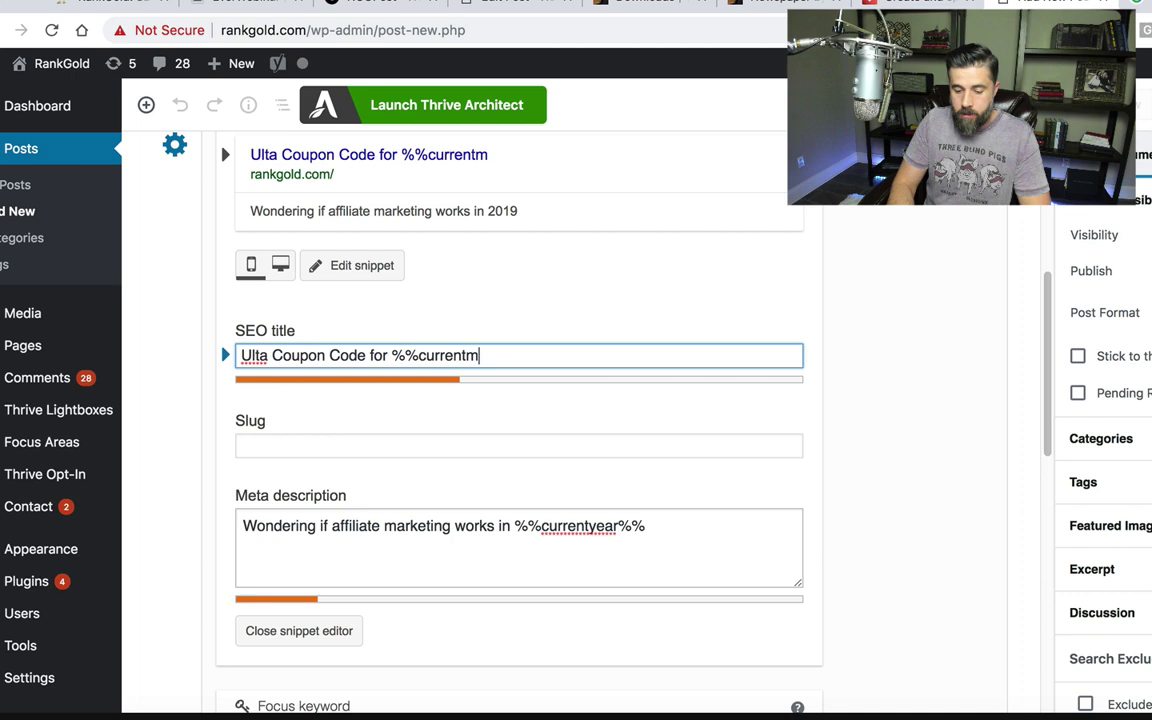
type("onth%% ")
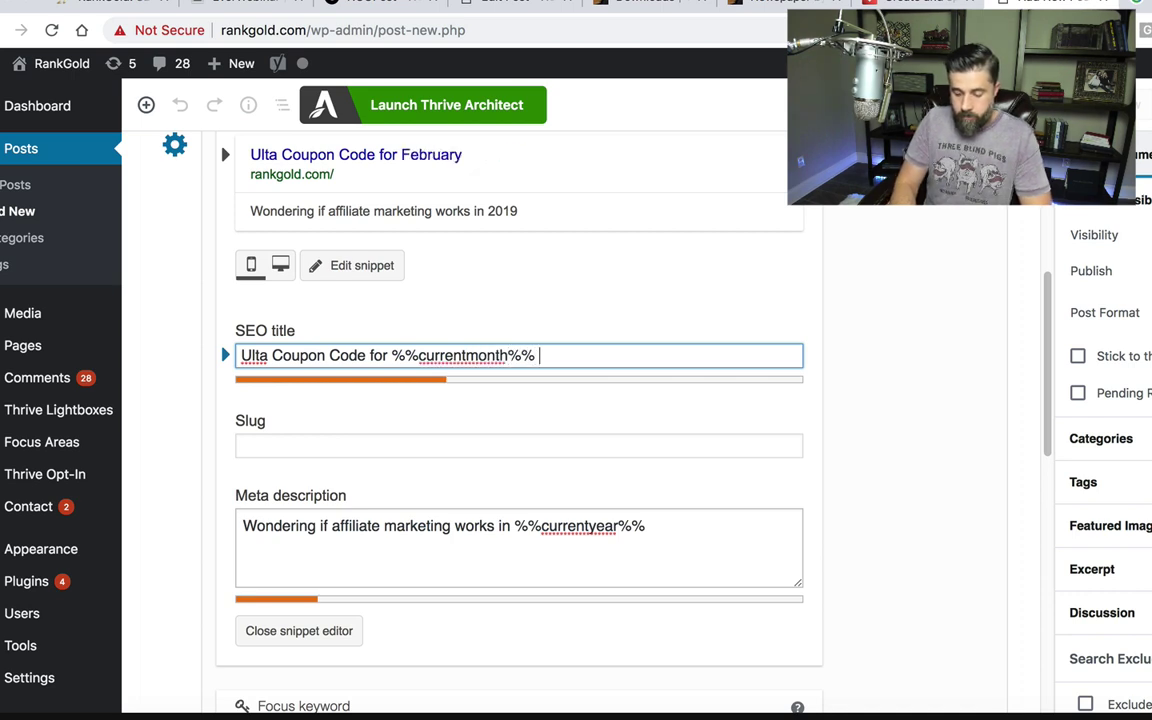
type("%%current")
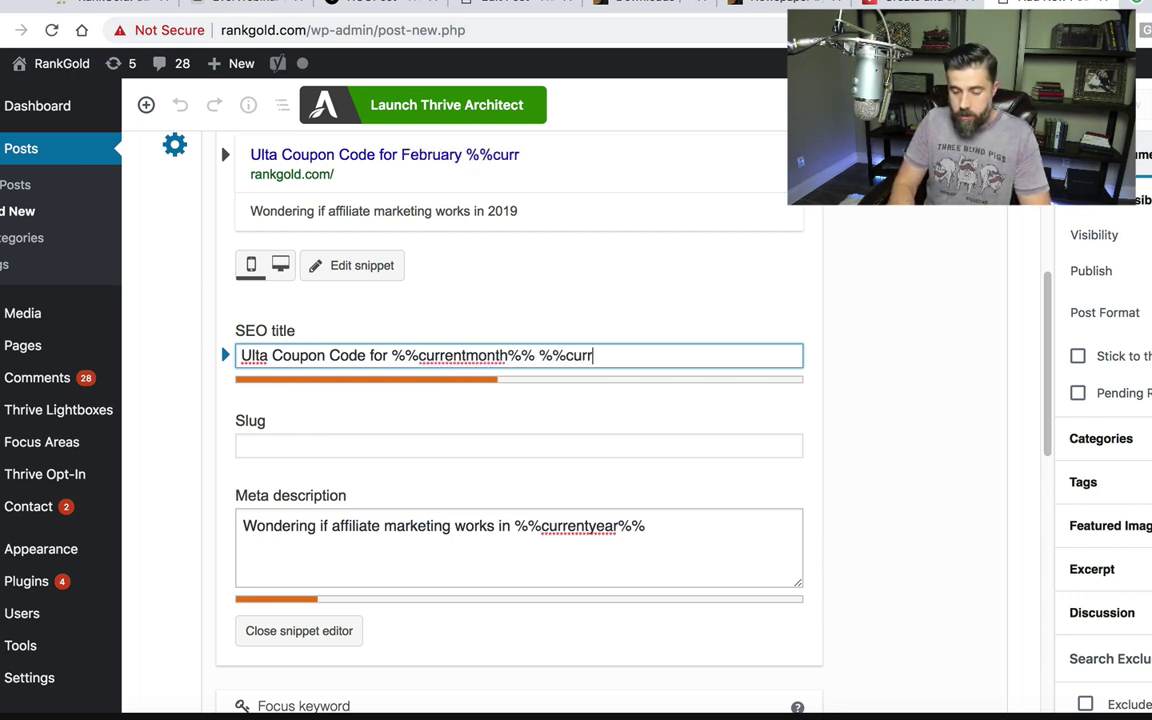
type("year%%")
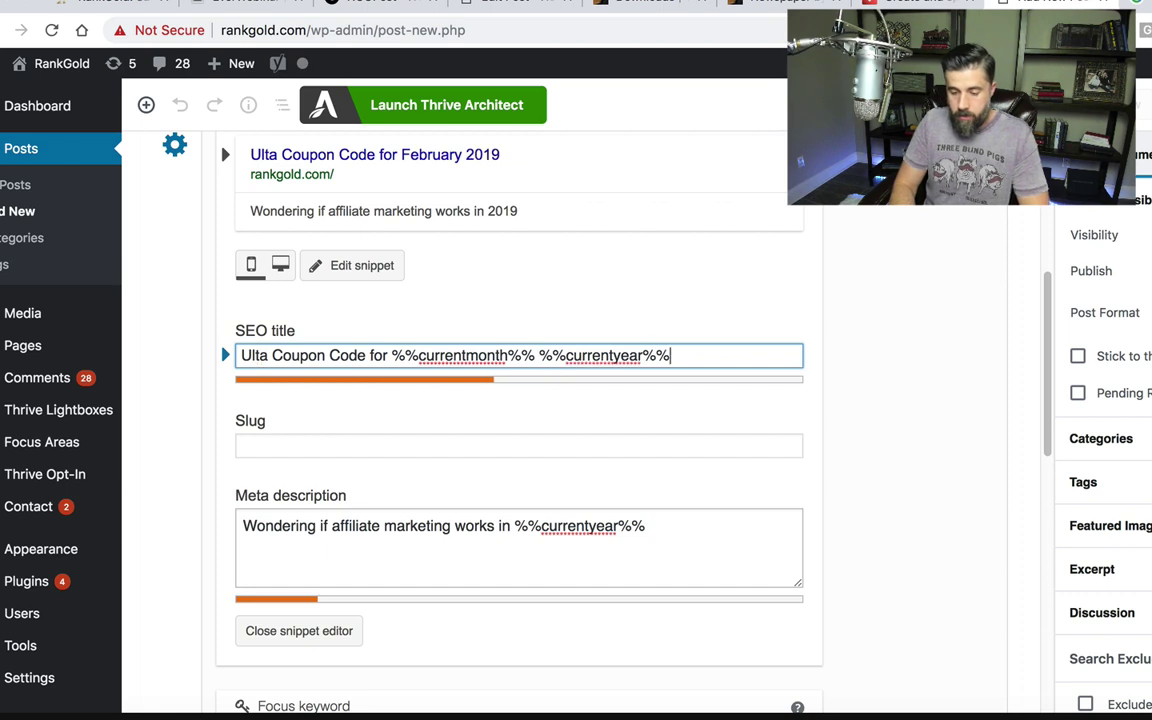